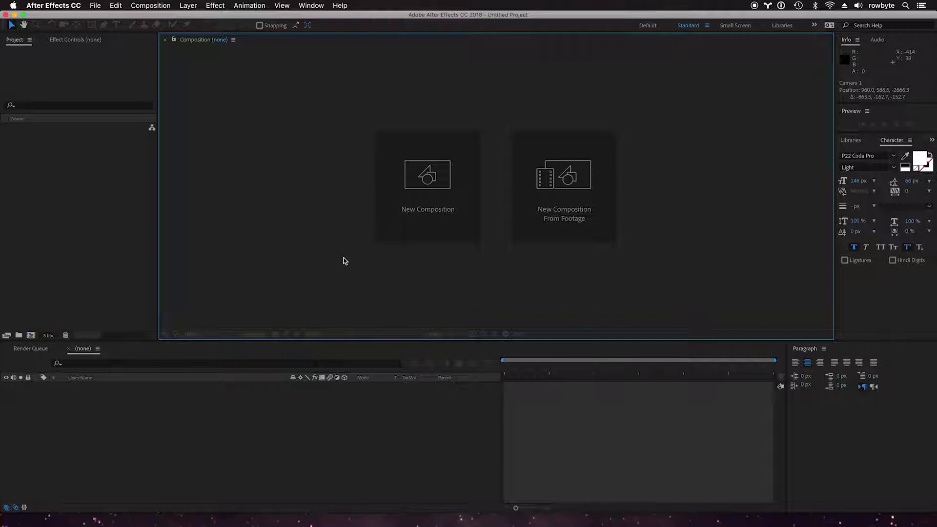
# Create Comp 1 and add a black solid layer to it.
pyautogui.click(390, 219)
pyautogui.press('Return')
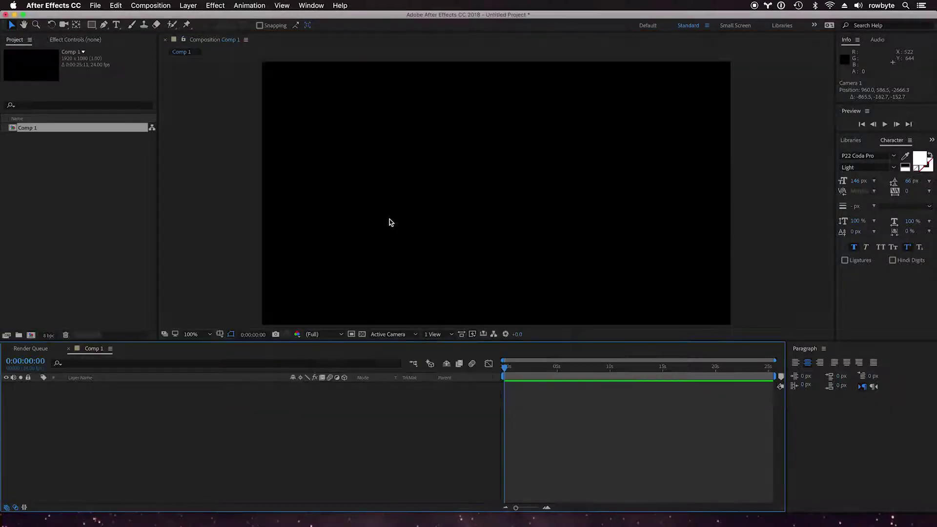
pyautogui.press('super+y')
pyautogui.press('Return')
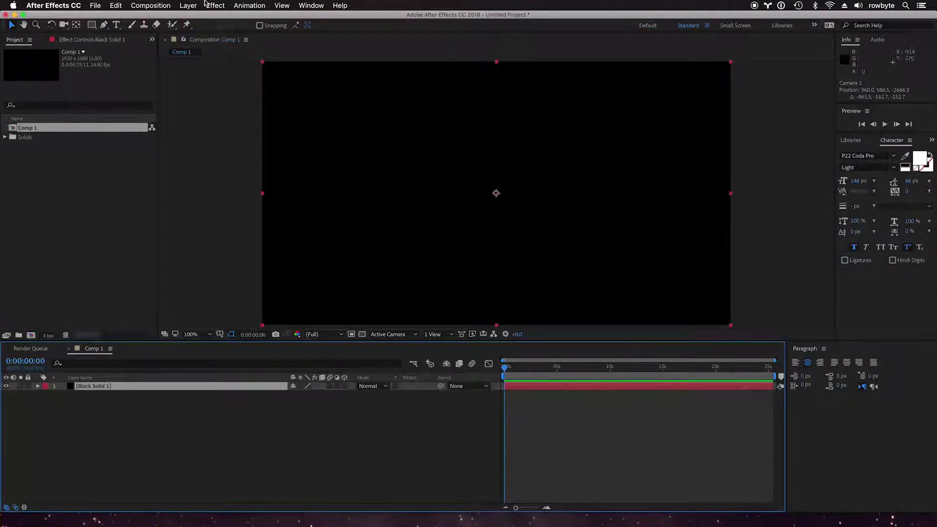
# Apply Rowbyte Aura to the black solid and scrub the timeline to preview the rings.
pyautogui.click(216, 5)
pyautogui.moveTo(226, 208)
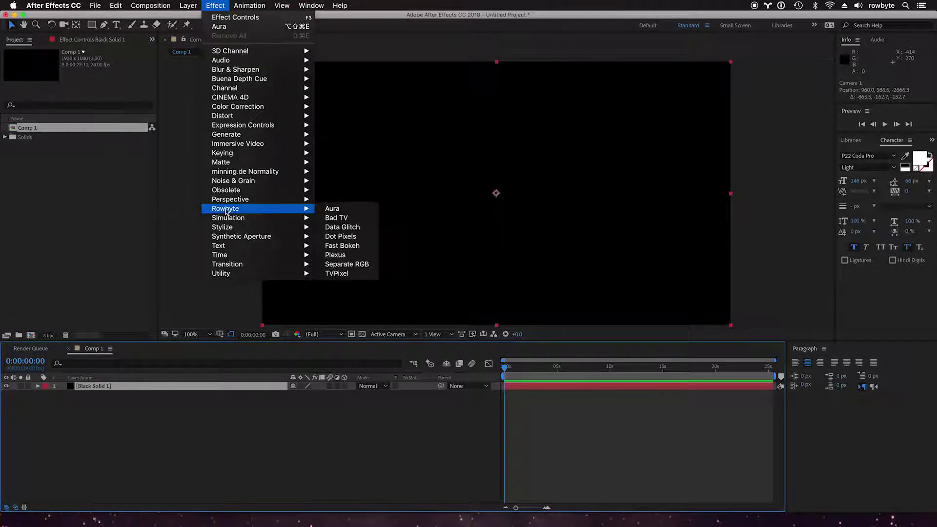
pyautogui.click(333, 210)
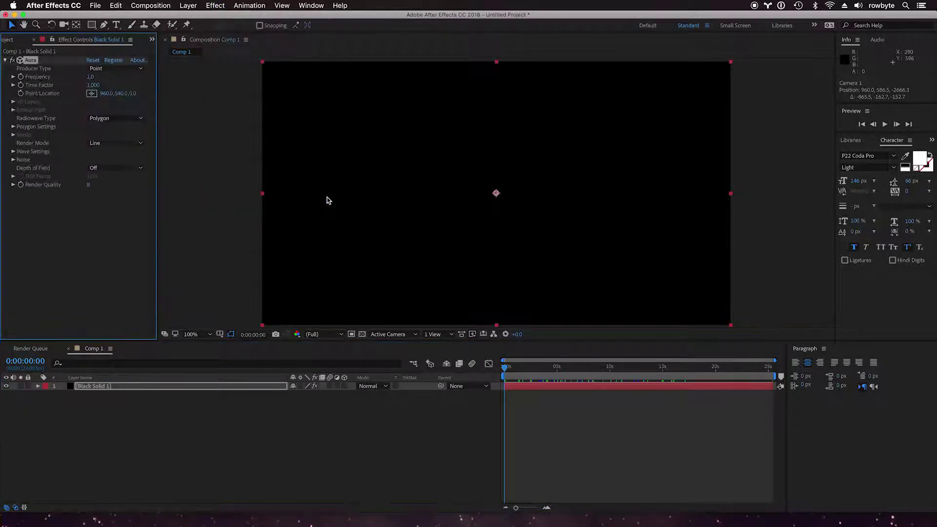
pyautogui.moveTo(555, 366); pyautogui.dragTo(656, 364)
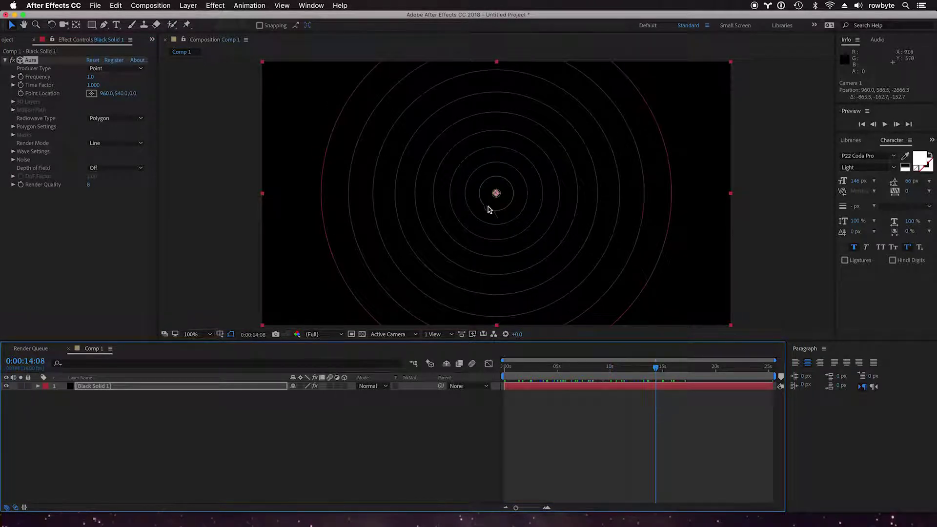
pyautogui.moveTo(577, 366); pyautogui.dragTo(582, 366)
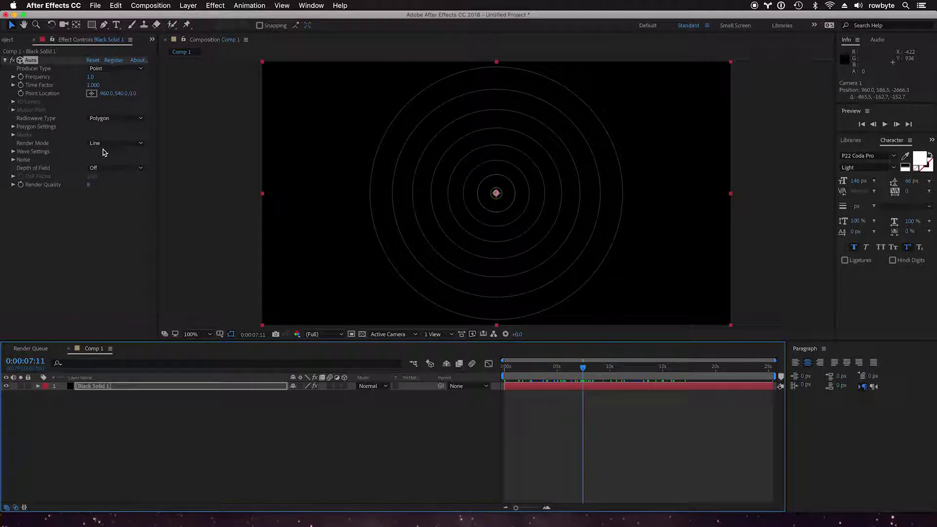
# Set Aura's Radiowave Type to Mask and draw a rectangular mask in the solid's centre.
pyautogui.click(106, 121)
pyautogui.click(110, 139)
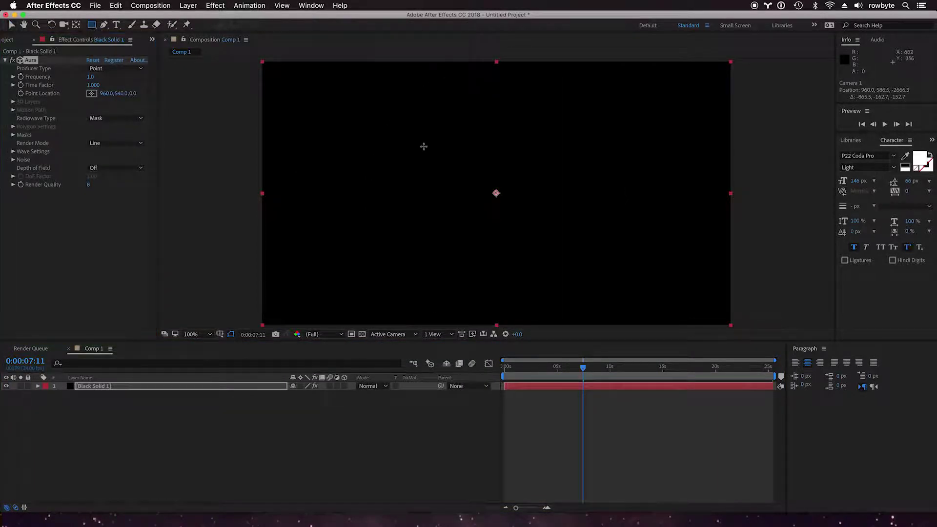
pyautogui.moveTo(423, 147); pyautogui.dragTo(593, 245)
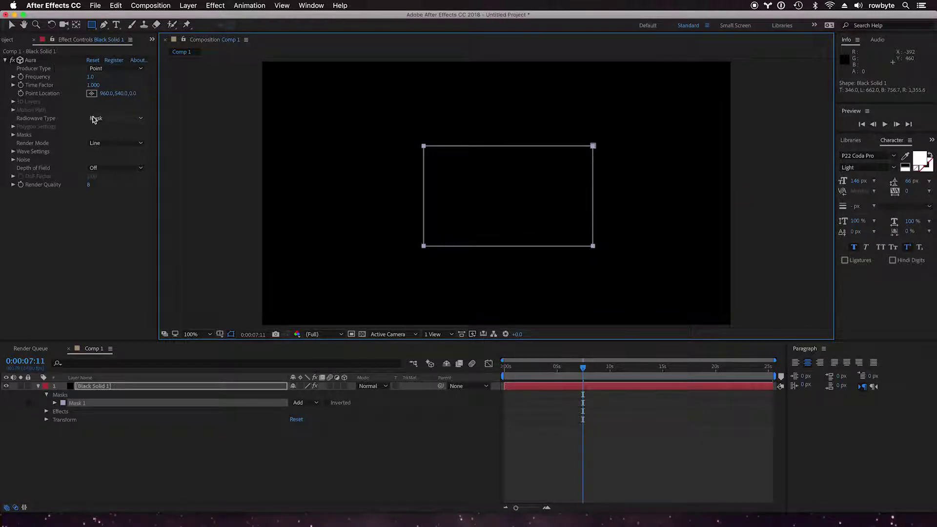
# Set the Aura mask path to Mask 1 and scrub to 0:00:10:17 to watch the rectangles.
pyautogui.click(13, 135)
pyautogui.click(102, 143)
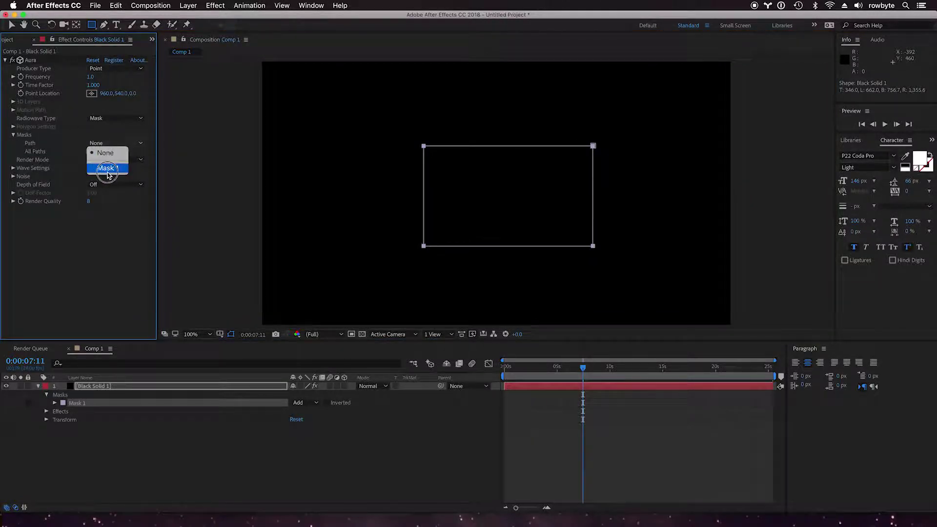
pyautogui.click(105, 168)
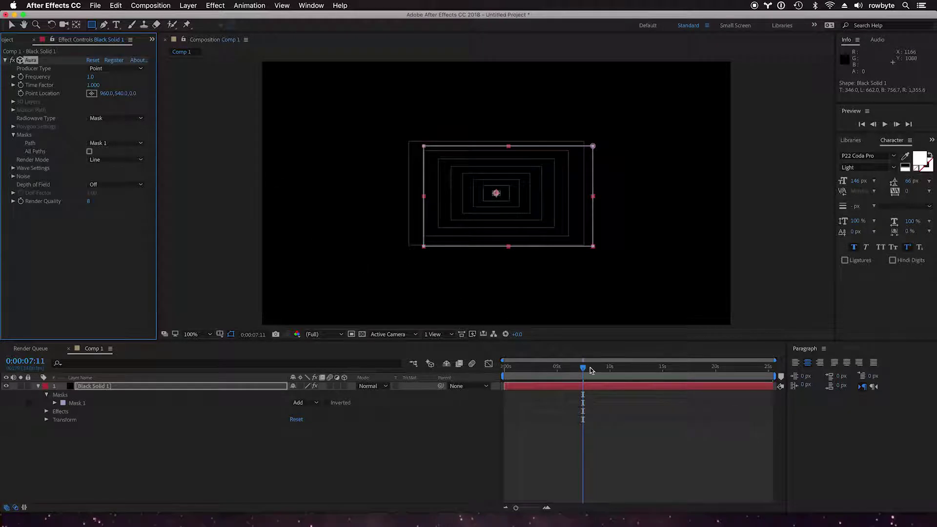
pyautogui.moveTo(590, 371); pyautogui.dragTo(617, 370)
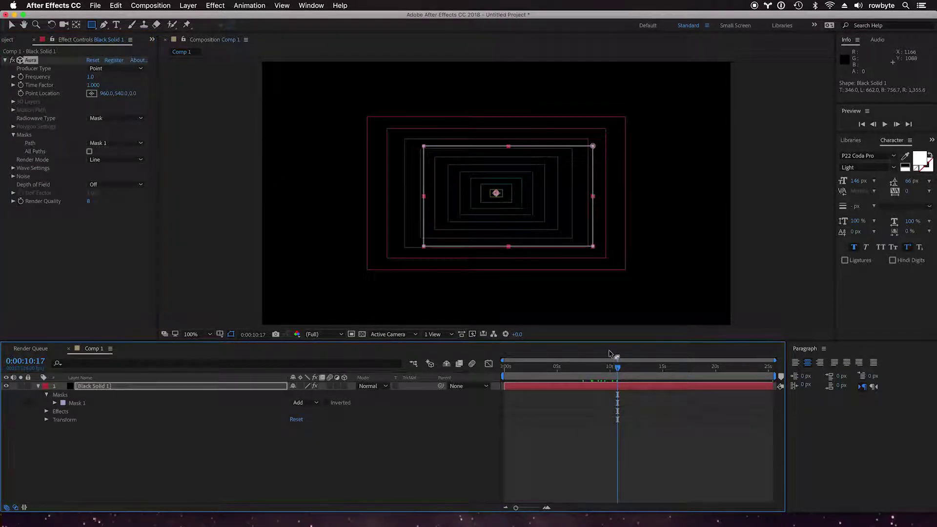
pyautogui.click(13, 169)
# Raise Aura's Z Spin and increase Frequency to 98.4 for a denser spiral.
pyautogui.click(13, 169)
pyautogui.scroll(-2, 13, 170)
pyautogui.moveTo(89, 268); pyautogui.dragTo(106, 271)
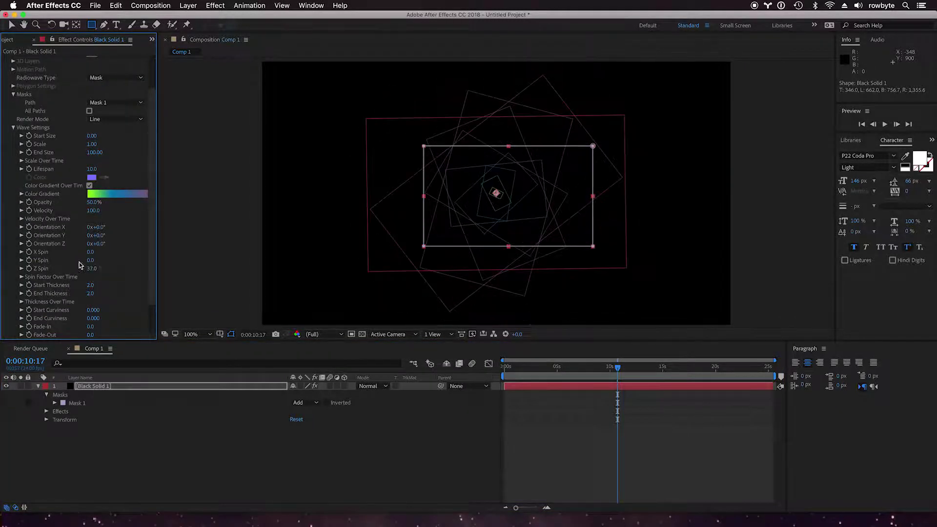
pyautogui.scroll(2, 92, 130)
pyautogui.moveTo(91, 80); pyautogui.dragTo(580, 87)
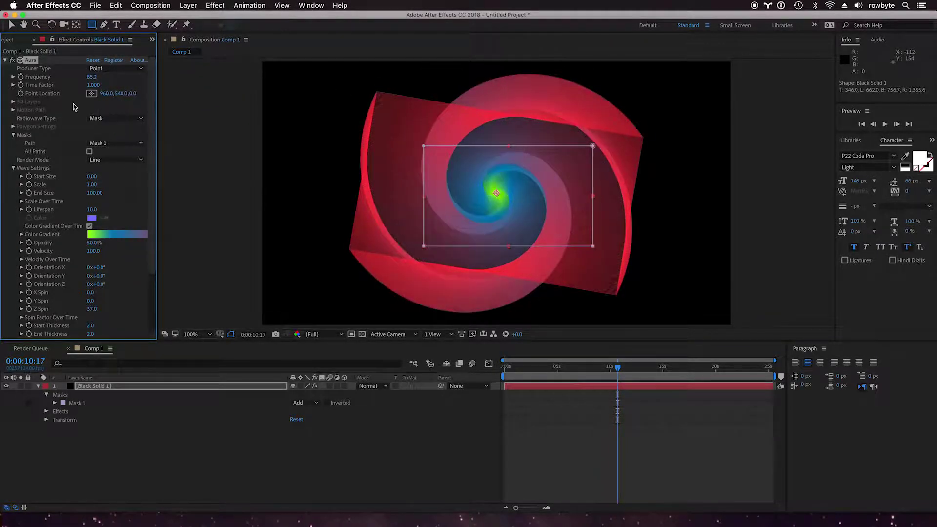
pyautogui.moveTo(93, 82); pyautogui.dragTo(171, 79)
# Preview the spiral by scrubbing between 0:00:05:01 and 0:00:20:00.
pyautogui.moveTo(649, 370); pyautogui.dragTo(682, 371)
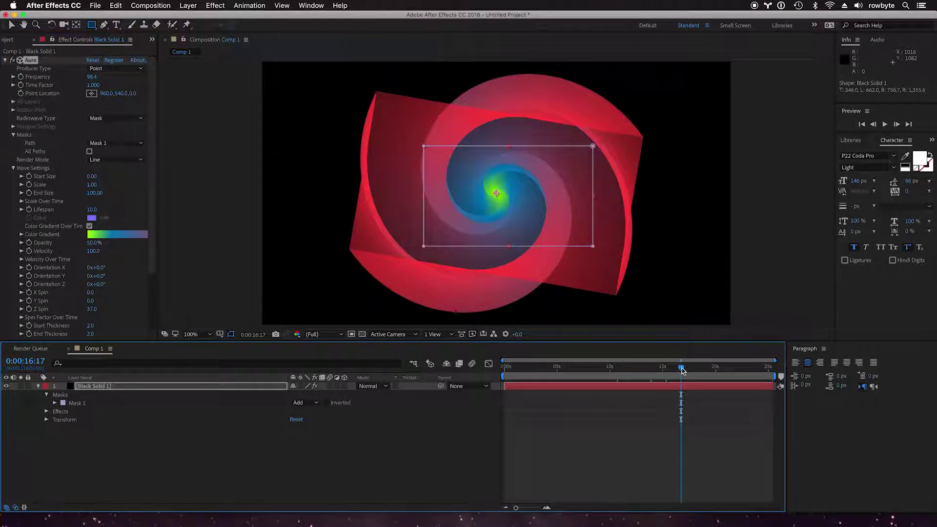
pyautogui.click(714, 371)
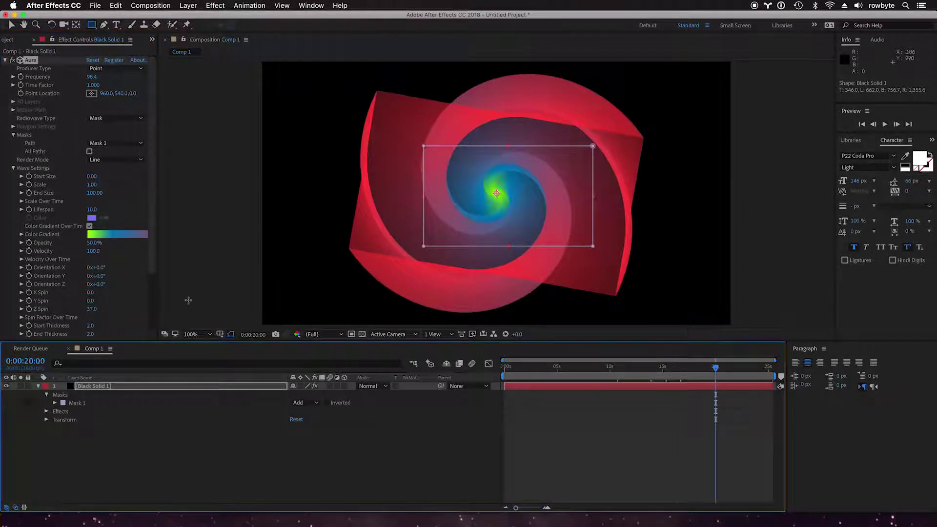
pyautogui.click(557, 367)
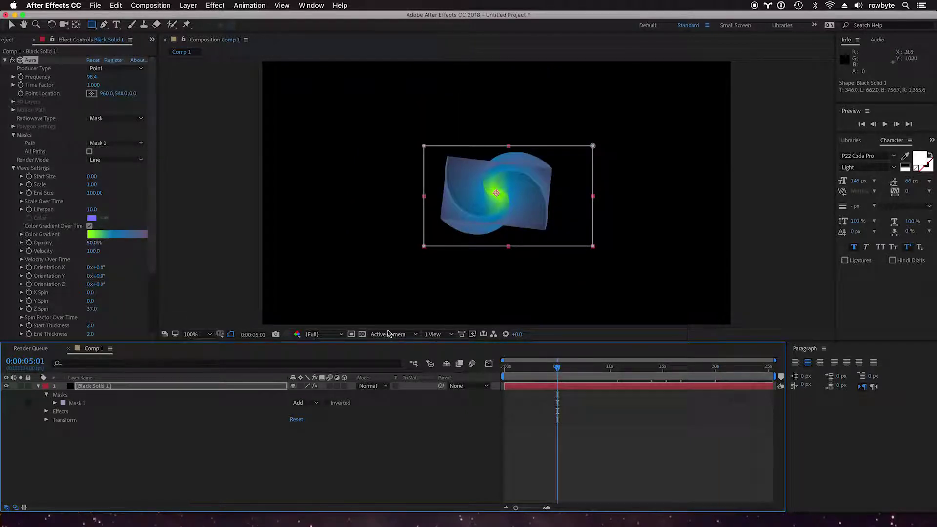
pyautogui.moveTo(559, 367); pyautogui.dragTo(590, 367)
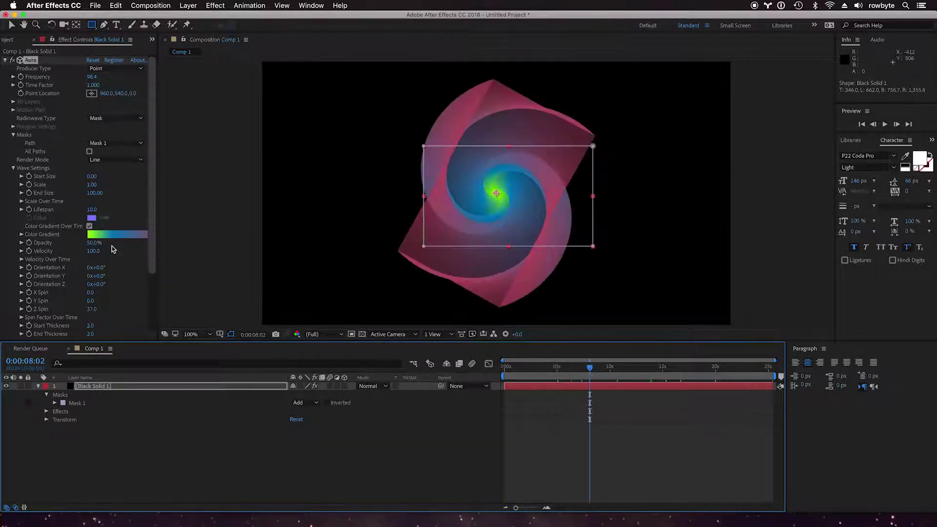
# Set End Size to 260, Fade-Out to 11 and Z Spin to 64.
pyautogui.moveTo(93, 193); pyautogui.dragTo(168, 199)
pyautogui.scroll(-5, 98, 308)
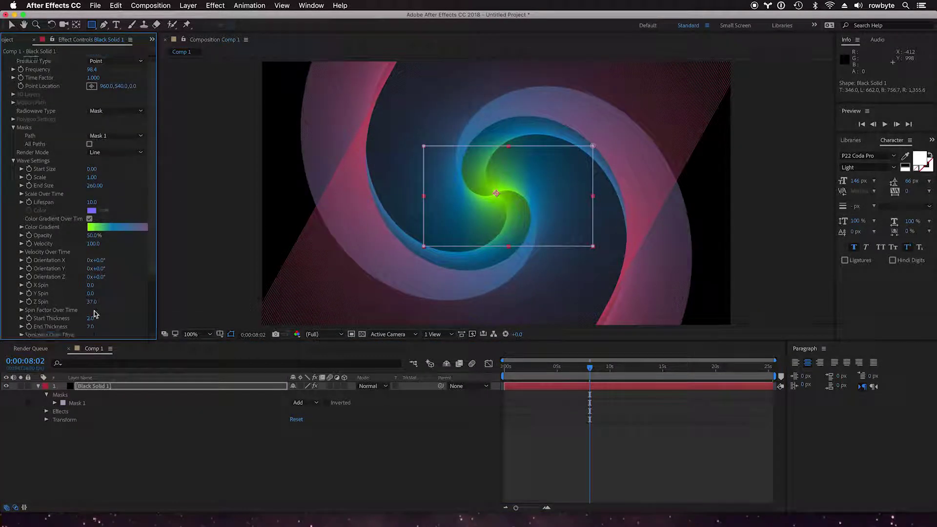
pyautogui.moveTo(91, 305); pyautogui.dragTo(89, 295)
pyautogui.moveTo(551, 370); pyautogui.dragTo(645, 369)
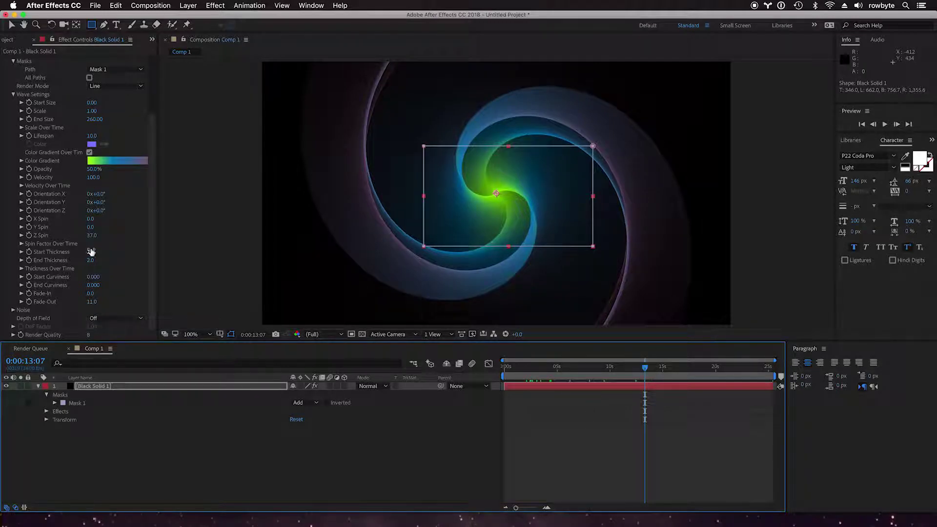
pyautogui.moveTo(91, 237); pyautogui.dragTo(344, 253)
pyautogui.press('c')
pyautogui.click(494, 268)
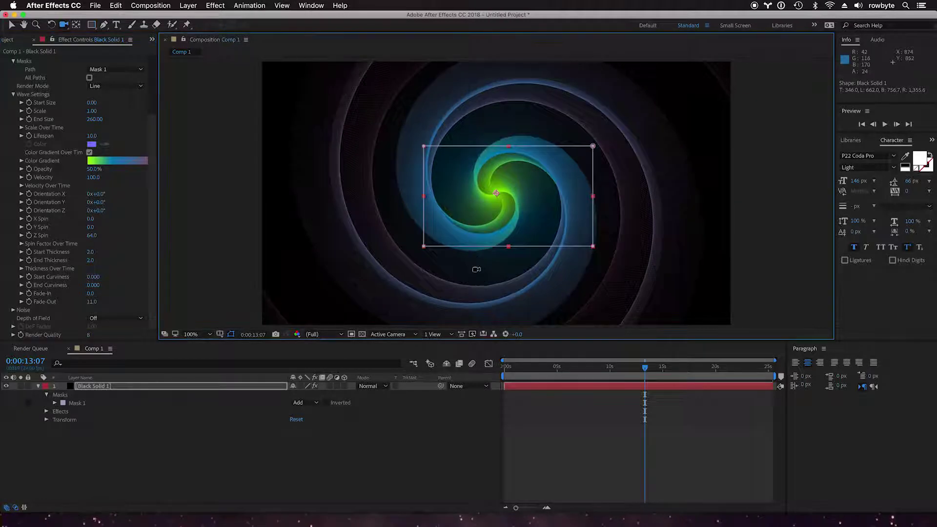
# Add Camera 1, orbit it around the spiral, and reselect Black Solid 1 to show Aura.
pyautogui.click(188, 6)
pyautogui.moveTo(195, 17)
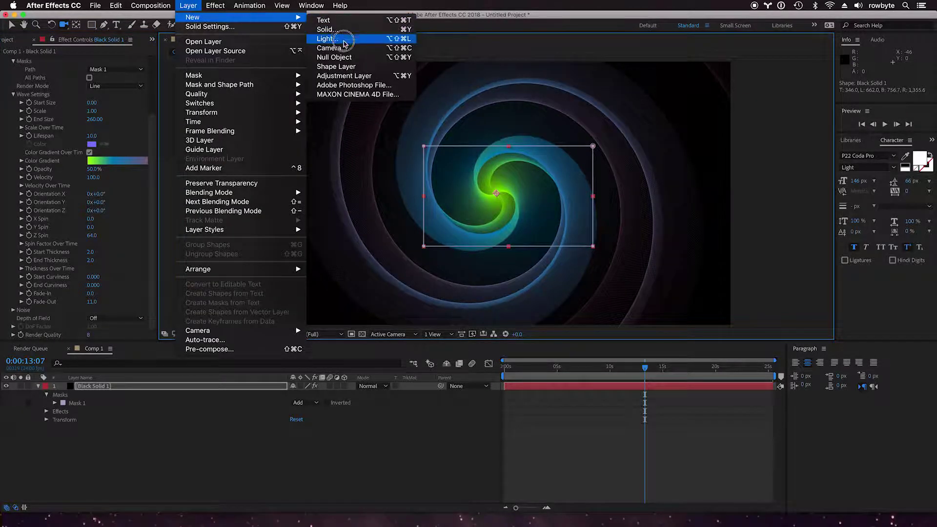
pyautogui.press('Return')
pyautogui.click(624, 366)
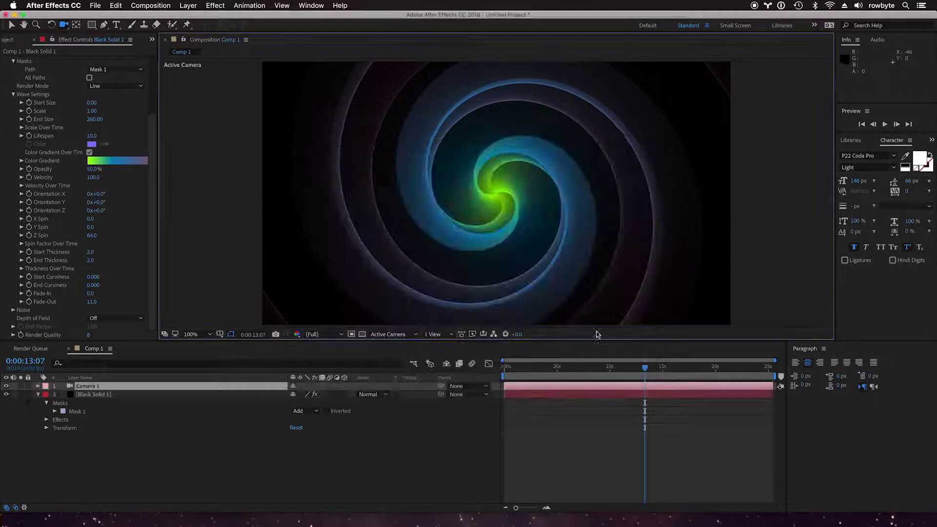
pyautogui.moveTo(527, 264)
pyautogui.mouseDown()
pyautogui.moveTo(520, 305)
pyautogui.moveTo(535, 242)
pyautogui.moveTo(552, 257)
pyautogui.moveTo(528, 255)
pyautogui.mouseUp()
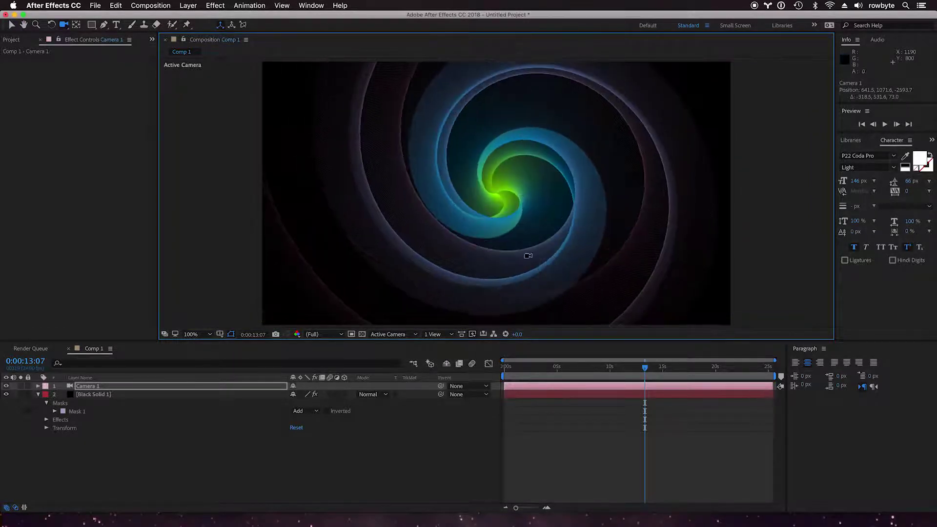
pyautogui.click(136, 394)
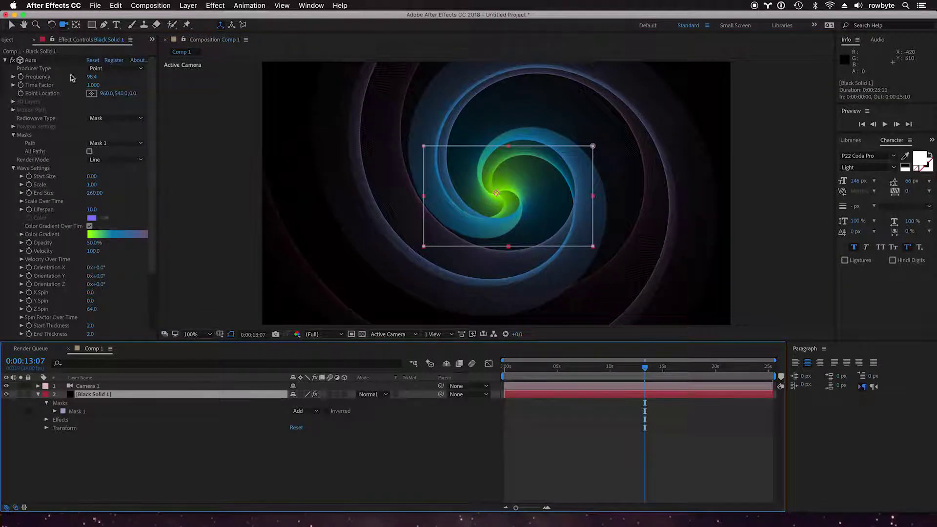
# Set the Aura Frequency to 200.
pyautogui.moveTo(92, 77); pyautogui.dragTo(162, 79)
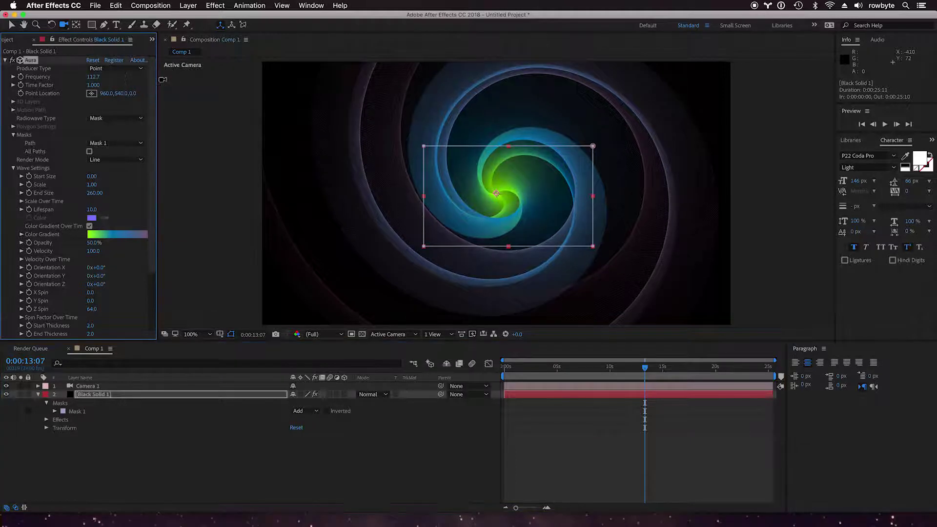
pyautogui.click(93, 77)
pyautogui.write('200')
pyautogui.press('Return')
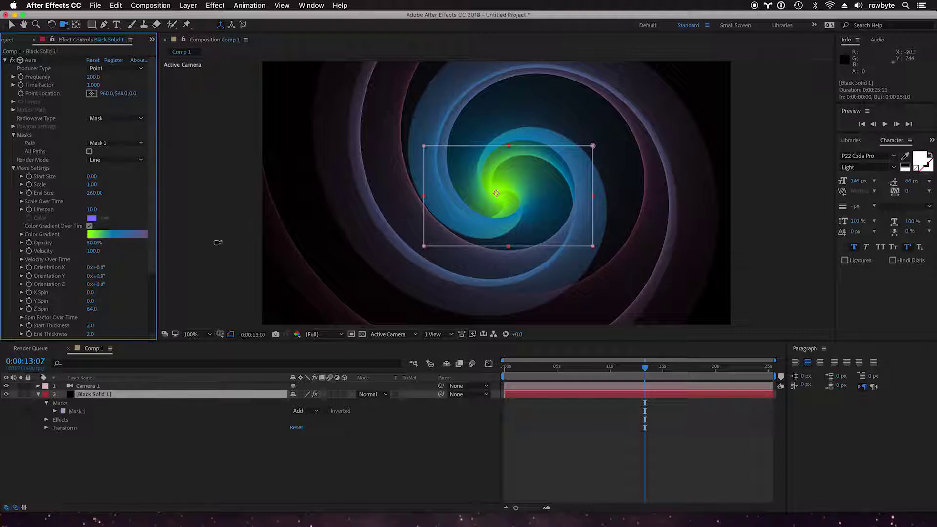
# Play a preview of the spiral, then raise Z Spin to 167.
pyautogui.scroll(-2, 141, 247)
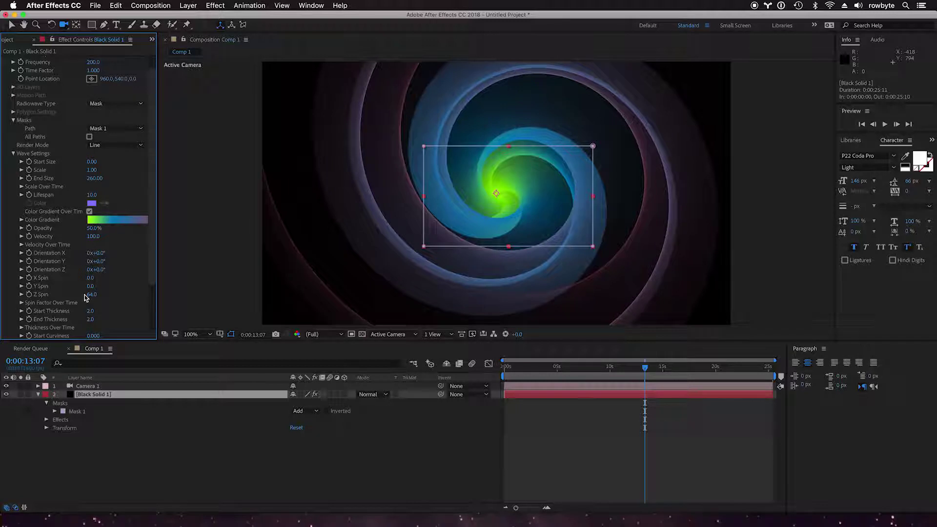
pyautogui.press('space')
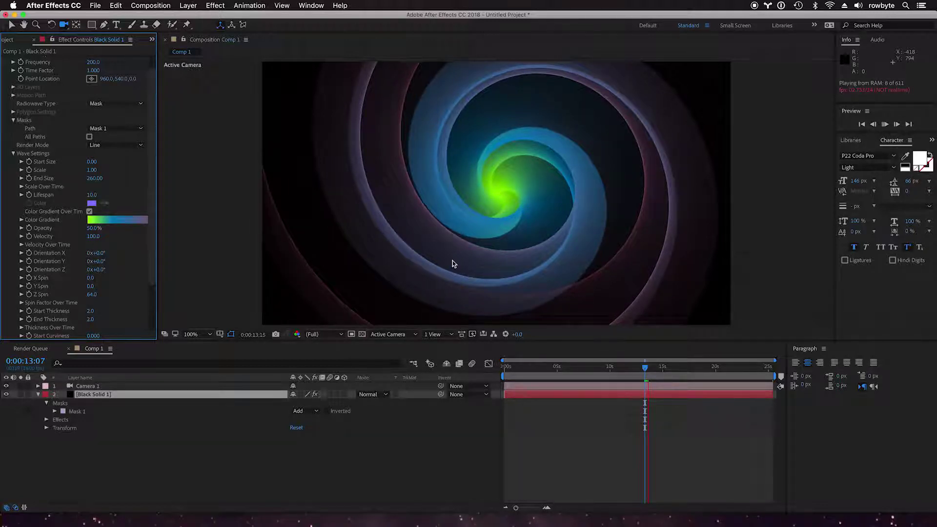
pyautogui.click(634, 371)
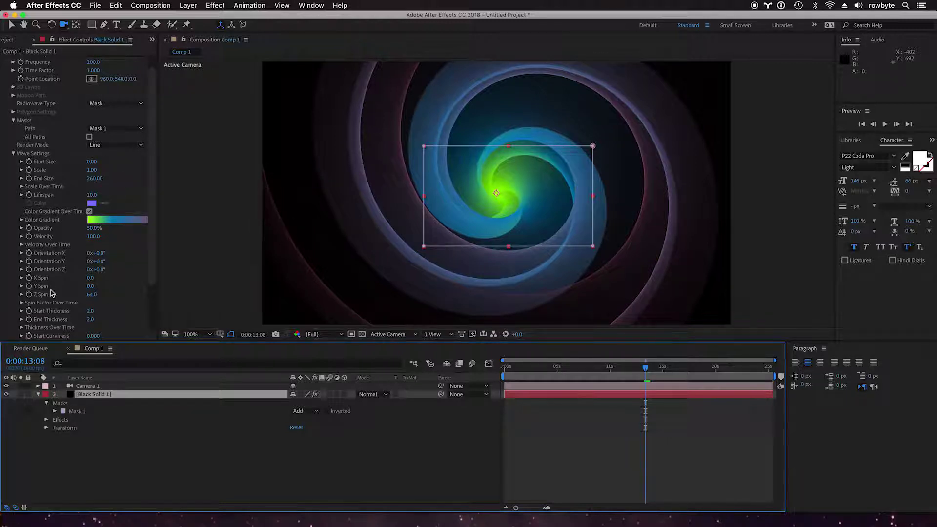
pyautogui.moveTo(91, 294); pyautogui.dragTo(134, 298)
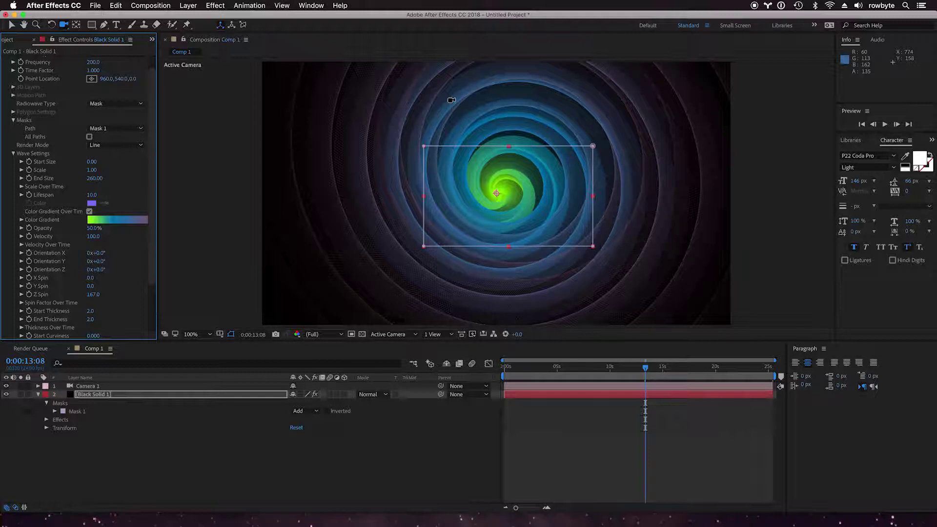
pyautogui.click(105, 145)
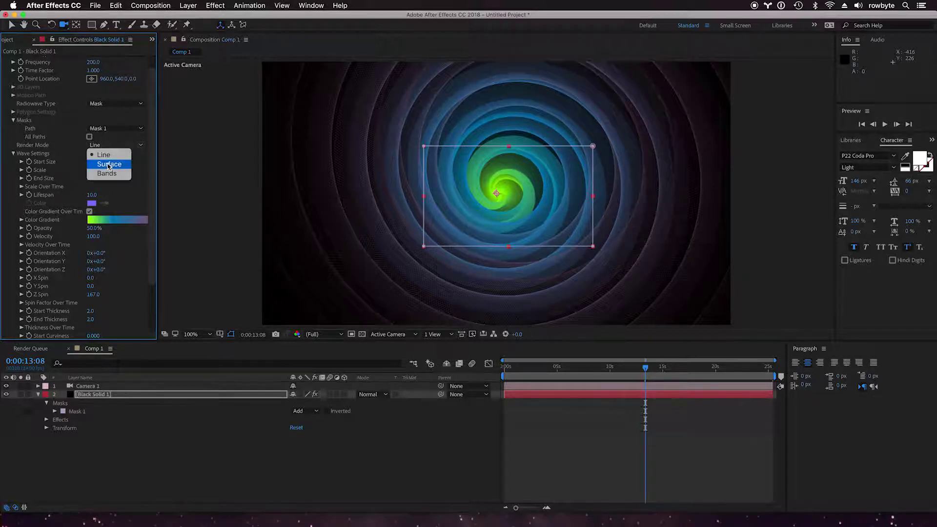
# Switch Aura's Render Mode to Surface and orbit the camera at 0:00:10:22.
pyautogui.click(107, 164)
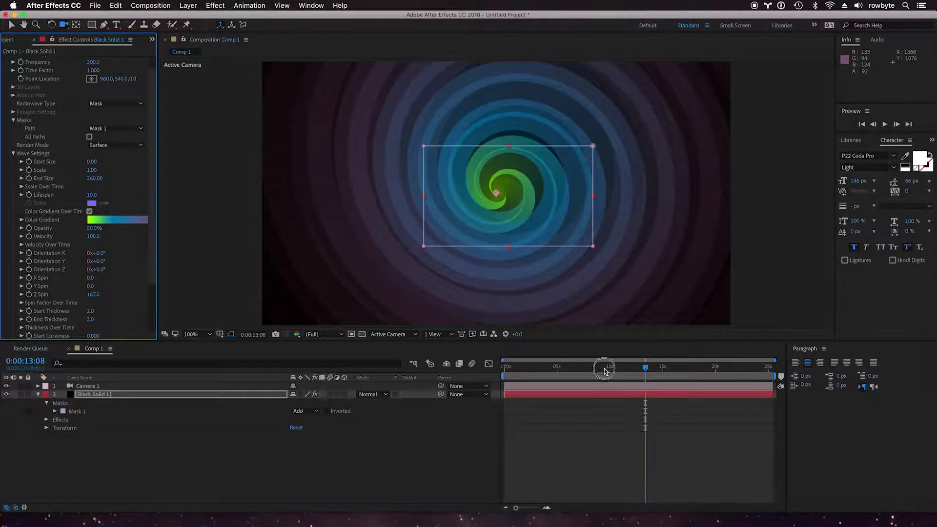
pyautogui.click(581, 368)
pyautogui.moveTo(582, 367); pyautogui.dragTo(620, 368)
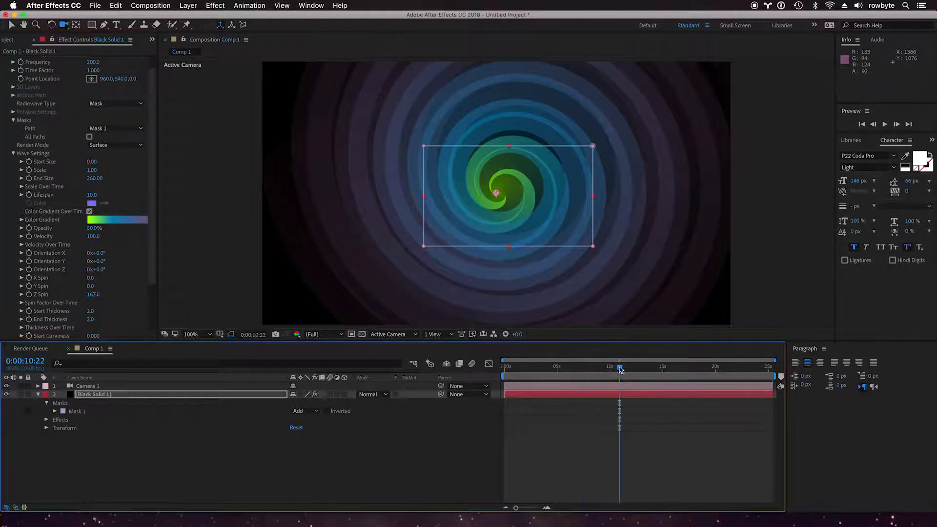
pyautogui.moveTo(551, 267)
pyautogui.mouseDown()
pyautogui.moveTo(538, 264)
pyautogui.moveTo(543, 274)
pyautogui.mouseUp()
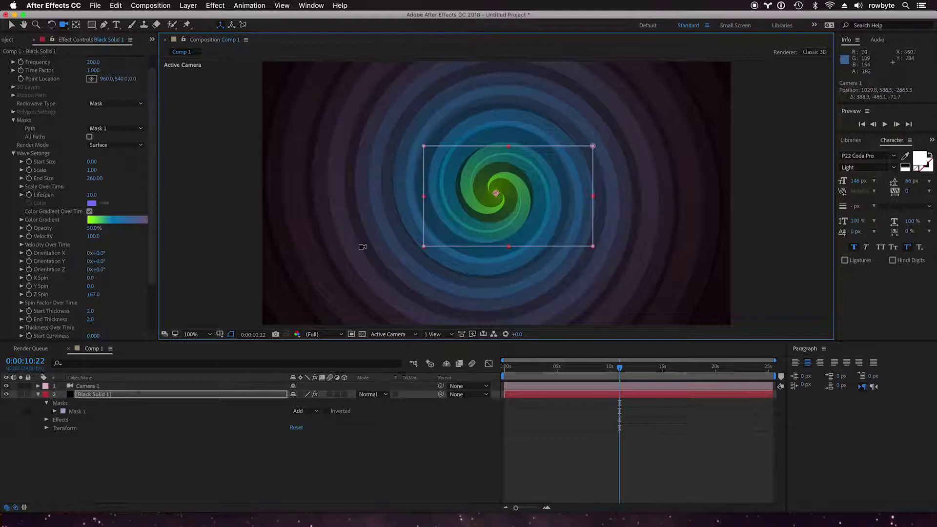
pyautogui.scroll(1, 149, 163)
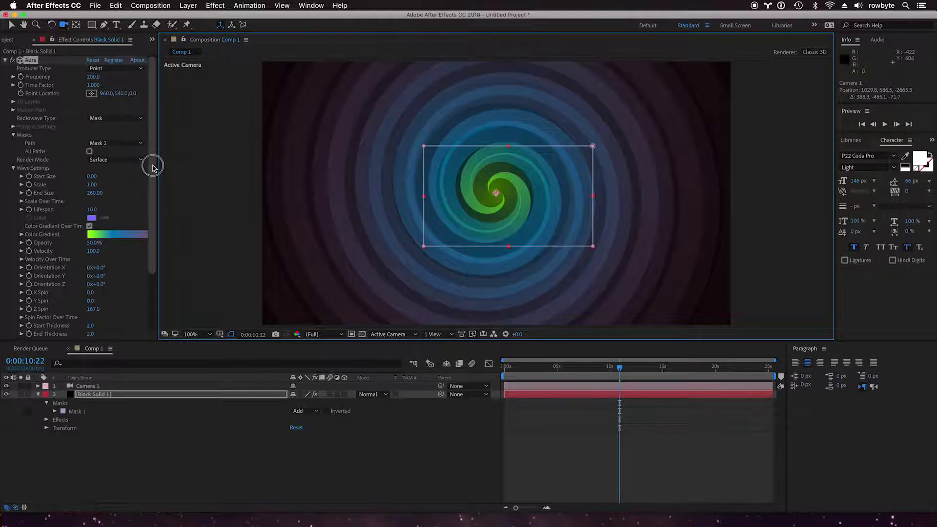
# Try Frequency values 25 and 10, settling on a Frequency of 20.
pyautogui.click(93, 76)
pyautogui.write('25')
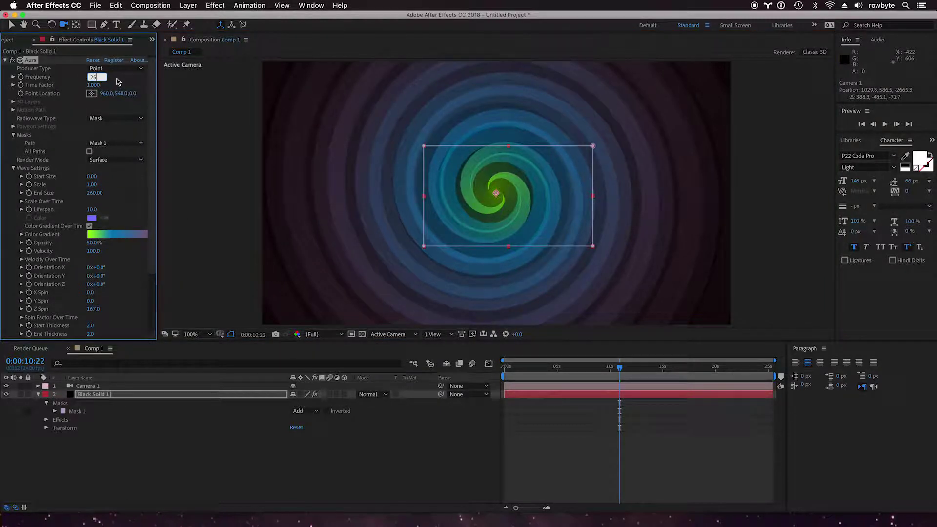
pyautogui.press('Return')
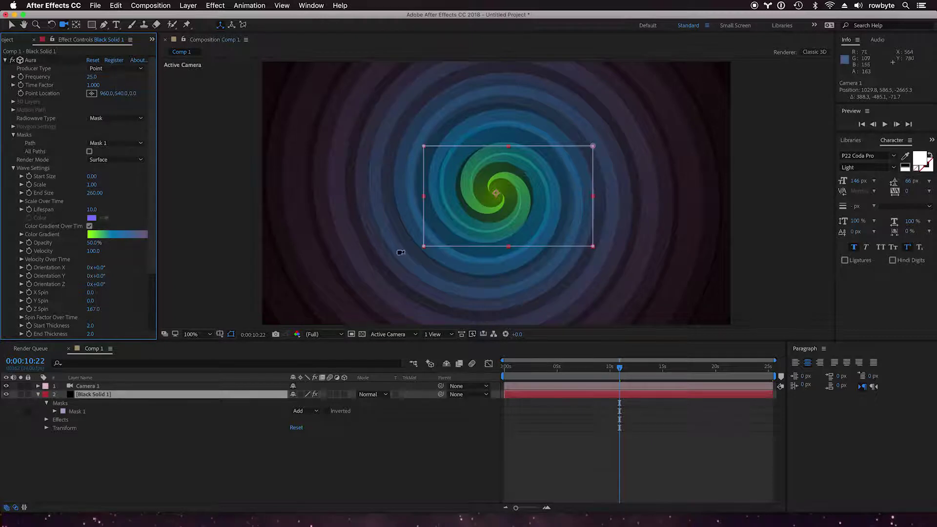
pyautogui.click(93, 77)
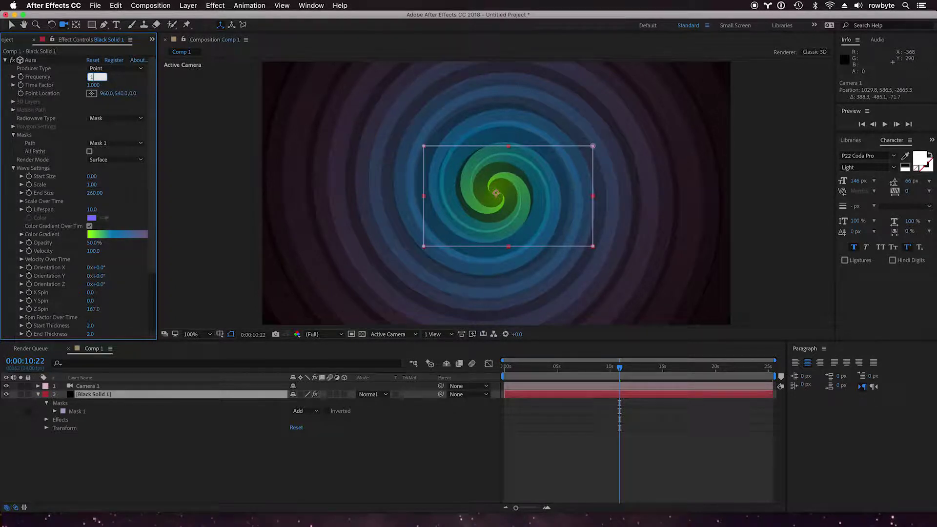
pyautogui.press('Return')
pyautogui.click(93, 77)
pyautogui.write('20')
pyautogui.press('Return')
# Orbit Camera 1 to a new viewing angle on the spiral.
pyautogui.click(478, 289)
pyautogui.moveTo(470, 290); pyautogui.dragTo(497, 299)
pyautogui.moveTo(578, 372); pyautogui.dragTo(629, 374)
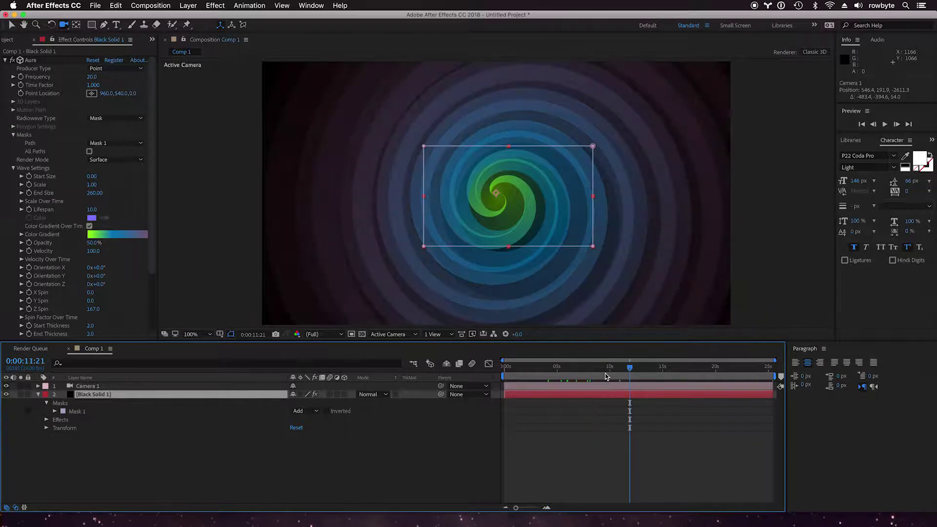
pyautogui.scroll(-5, 107, 291)
# Raise Fade-In to 5.0, tilt the camera view, and review the spiral at 0:00:14:06.
pyautogui.click(92, 294)
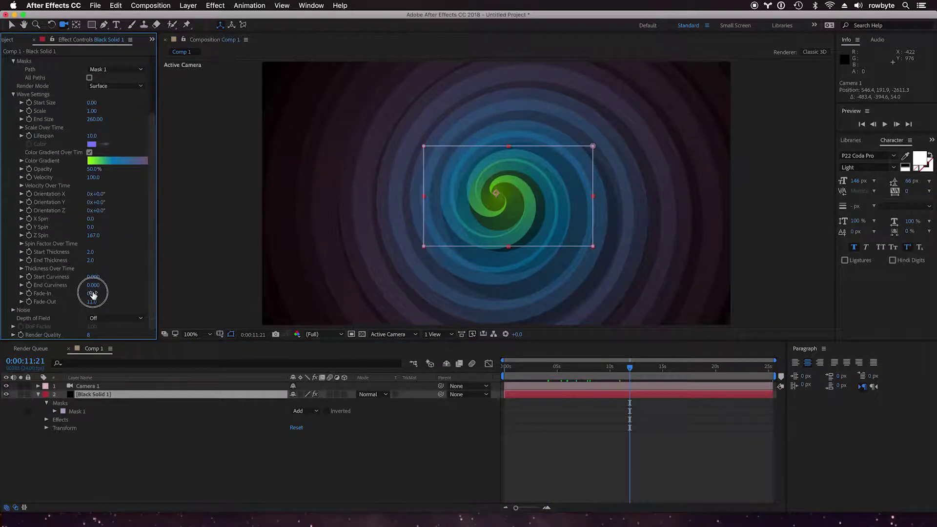
pyautogui.moveTo(93, 294); pyautogui.dragTo(94, 298)
pyautogui.click(352, 233)
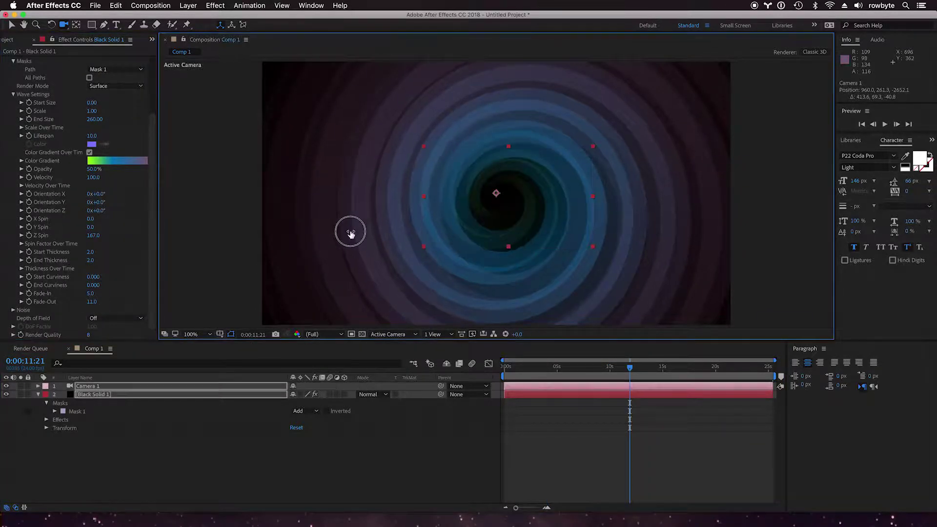
pyautogui.moveTo(351, 233)
pyautogui.mouseDown()
pyautogui.moveTo(346, 203)
pyautogui.moveTo(347, 234)
pyautogui.mouseUp()
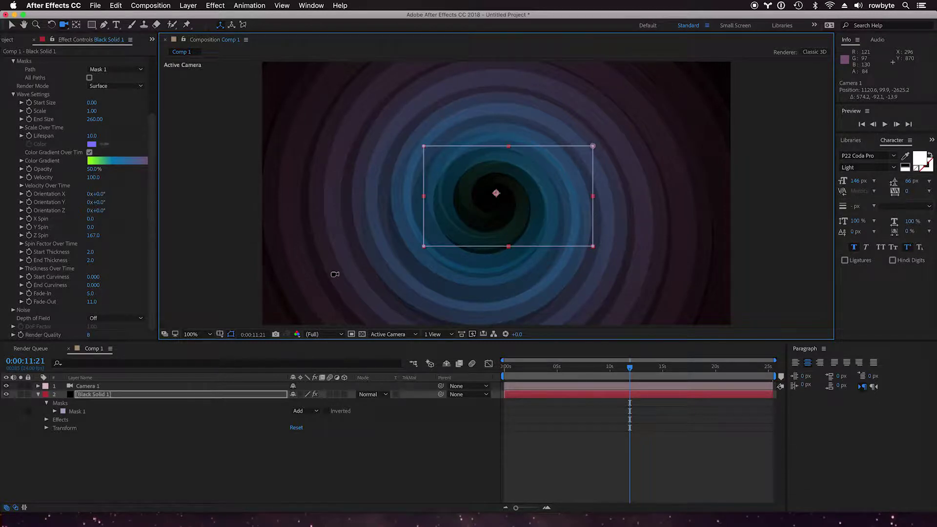
pyautogui.moveTo(604, 366); pyautogui.dragTo(595, 368)
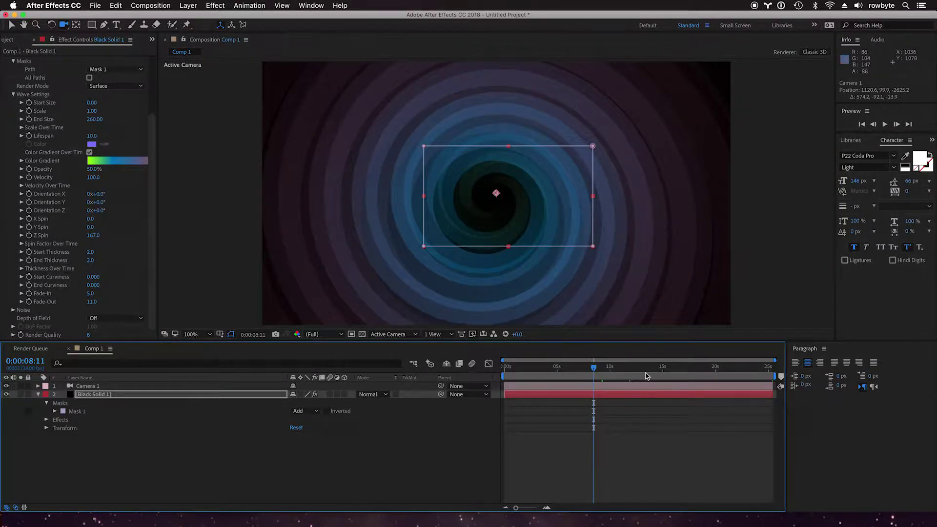
pyautogui.moveTo(647, 368); pyautogui.dragTo(655, 369)
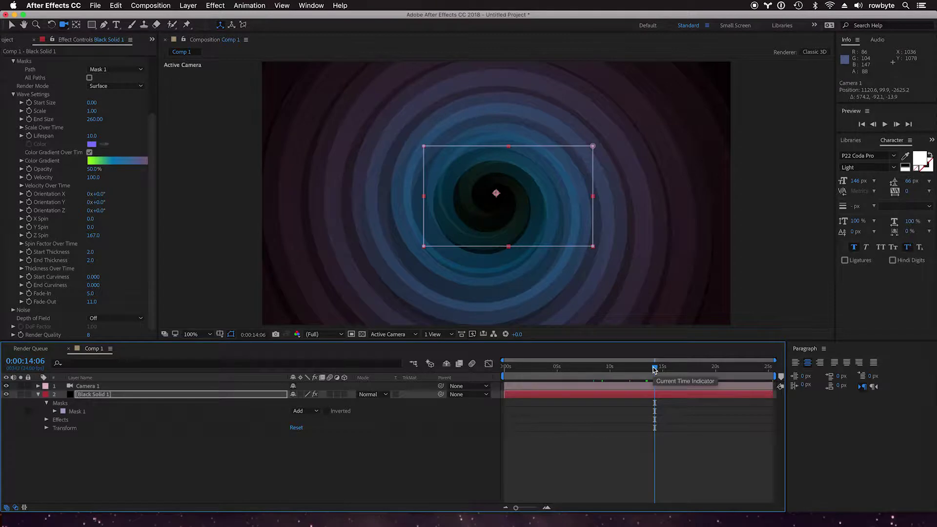